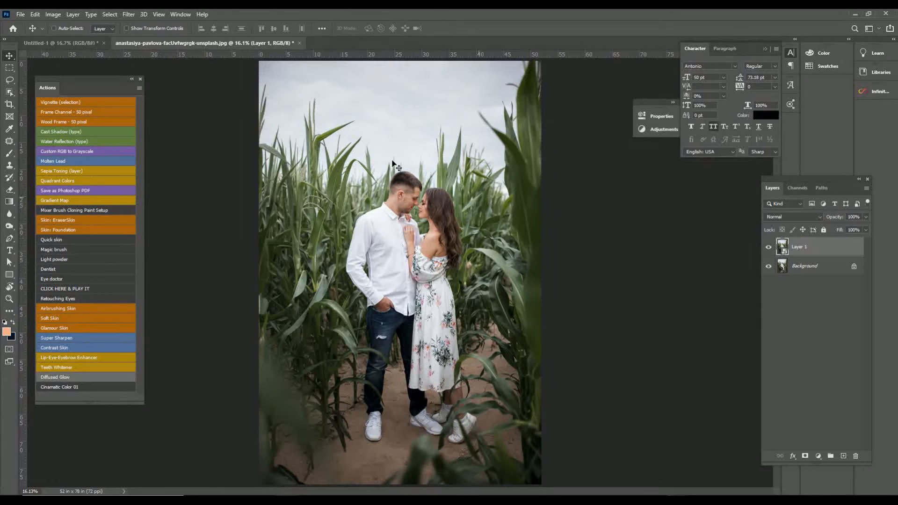
Open the Camera Raw Filter on Layer 1 and set the white balance temperature to +10
left_click(129, 15)
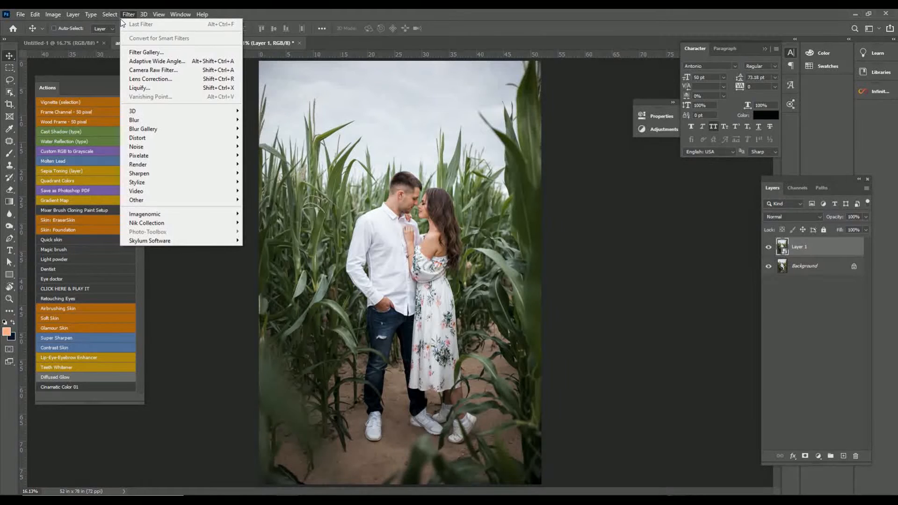
left_click(166, 70)
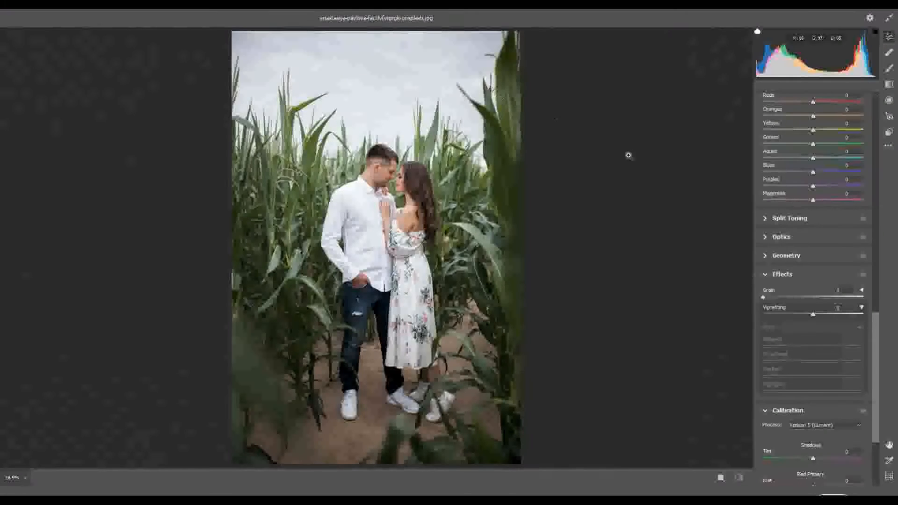
scroll(812, 236, "up", 15)
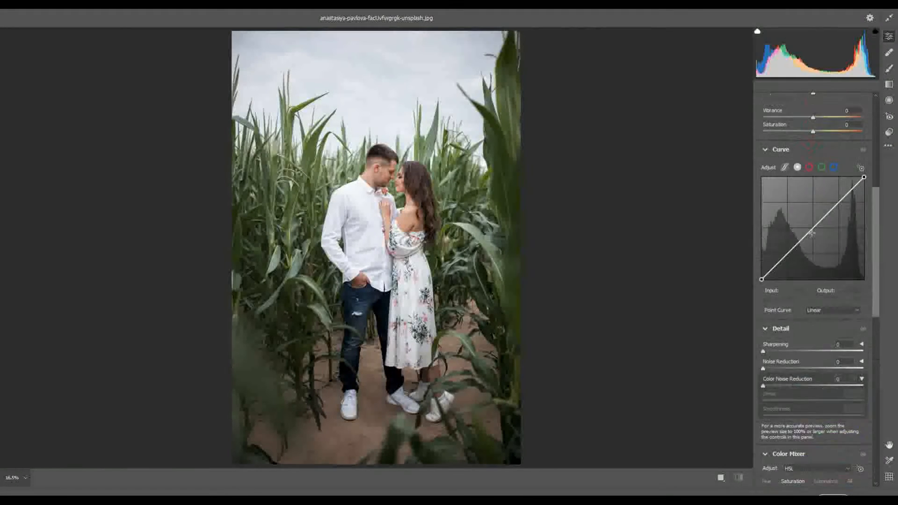
scroll(812, 236, "up", 3)
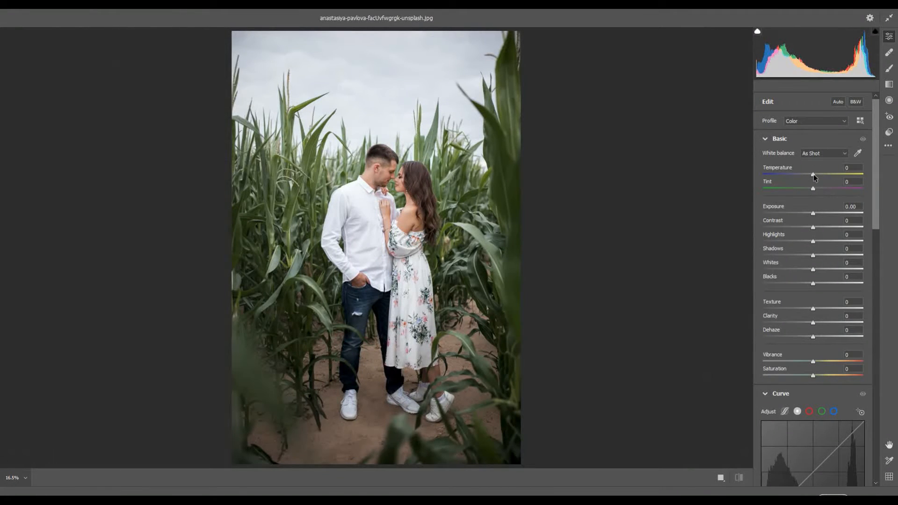
left_click_drag(813, 177, 819, 178)
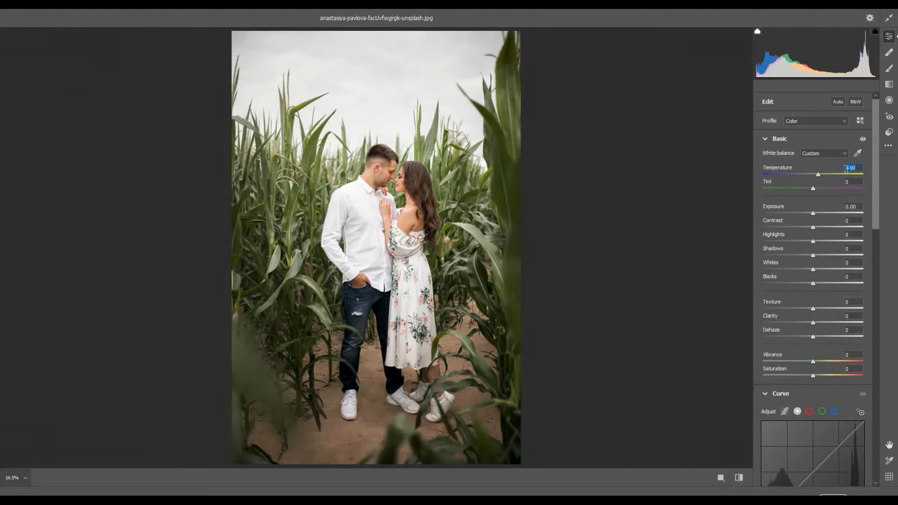
Set the basic tones to contrast -30, highlights -50, shadows +28, whites -42 and blacks -61
left_click(811, 229)
left_click_drag(811, 229, 797, 229)
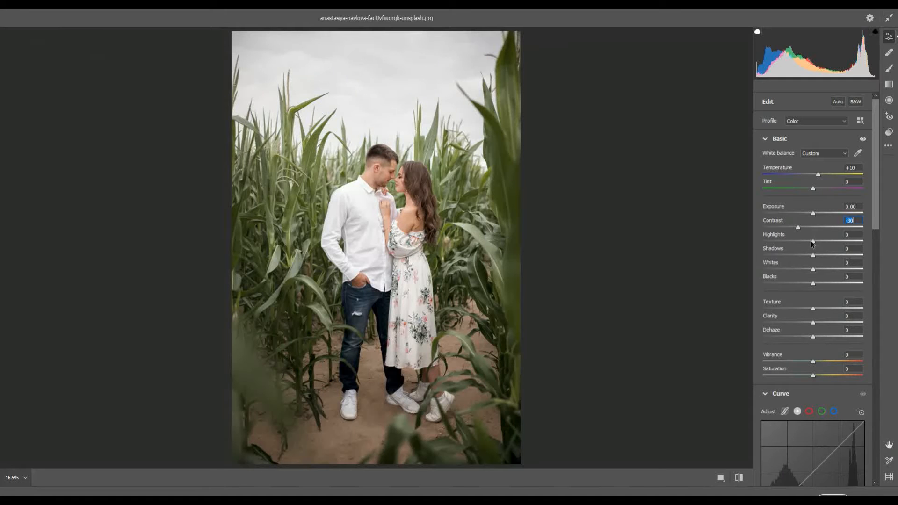
key("Tab")
left_click_drag(812, 241, 788, 241)
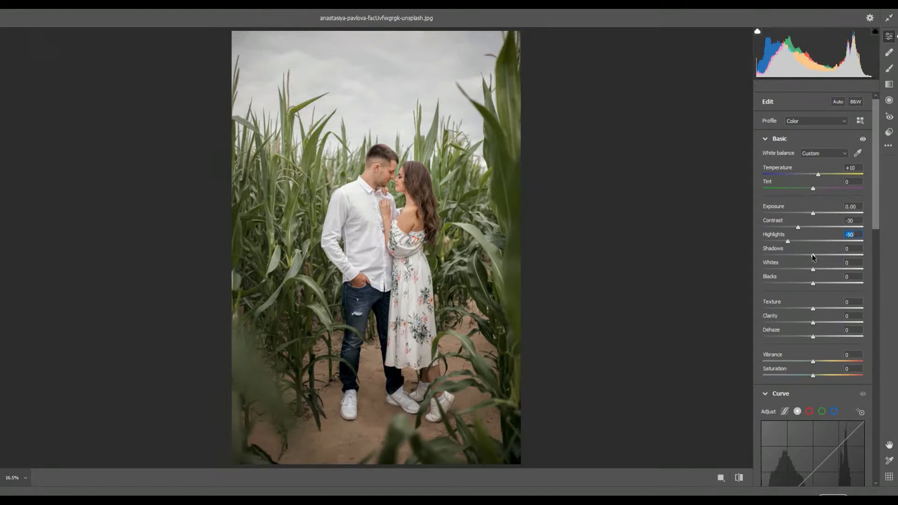
left_click_drag(813, 256, 784, 280)
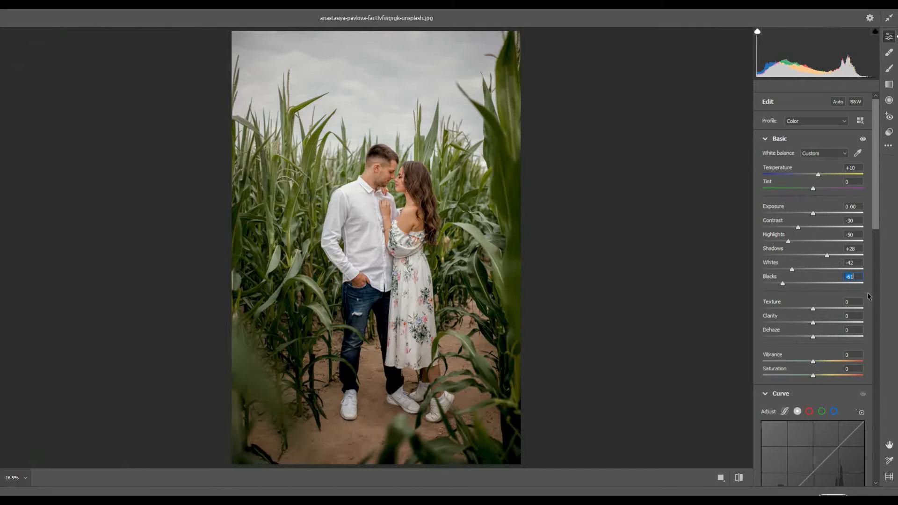
Set the clarity to +30 and the vibrance to +29
left_click_drag(812, 322, 824, 321)
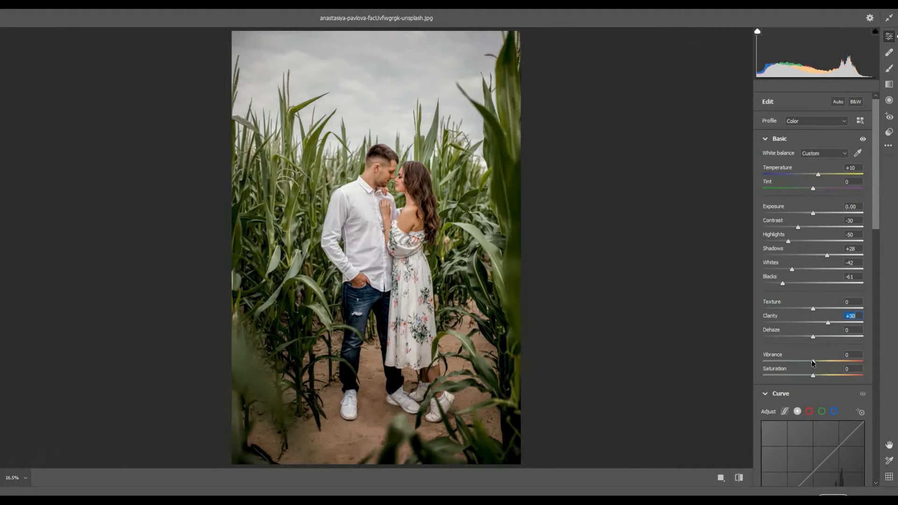
left_click_drag(813, 362, 818, 361)
left_click_drag(829, 360, 828, 360)
Fade the point curve with anchor points at the upper and lower quarters, black point output at 23 and white point output at 232
scroll(828, 322, "down", 5)
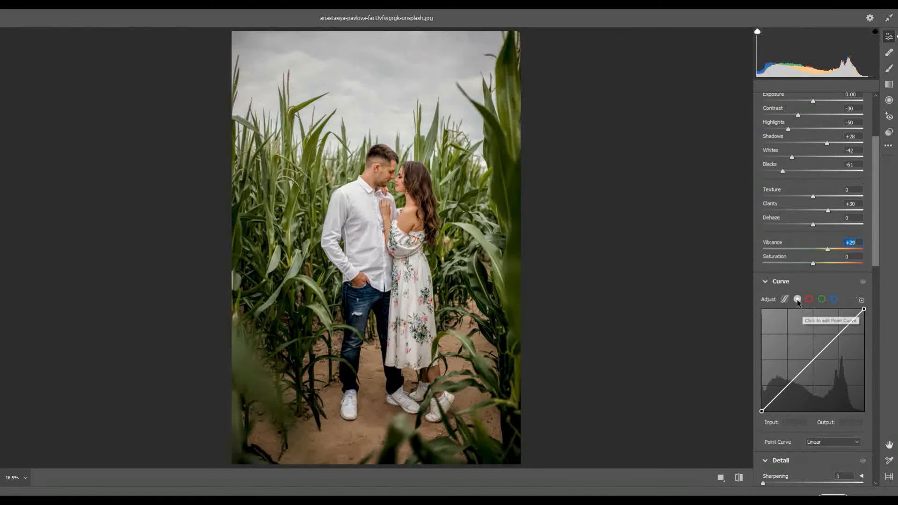
left_click(838, 334)
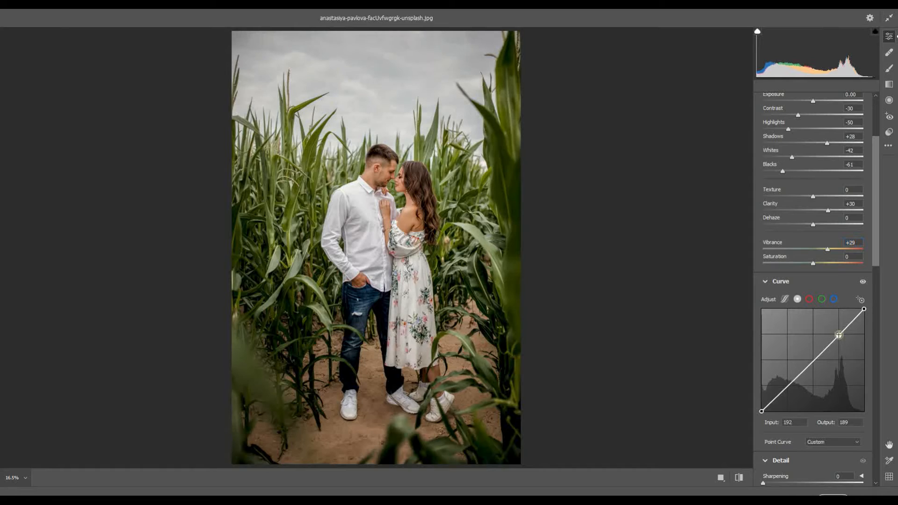
left_click(787, 387)
left_click_drag(760, 411, 762, 401)
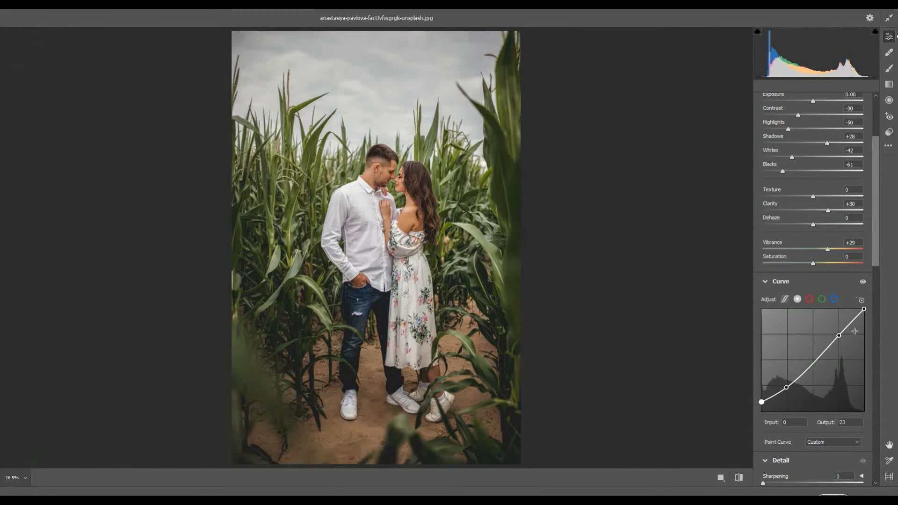
left_click_drag(864, 308, 863, 318)
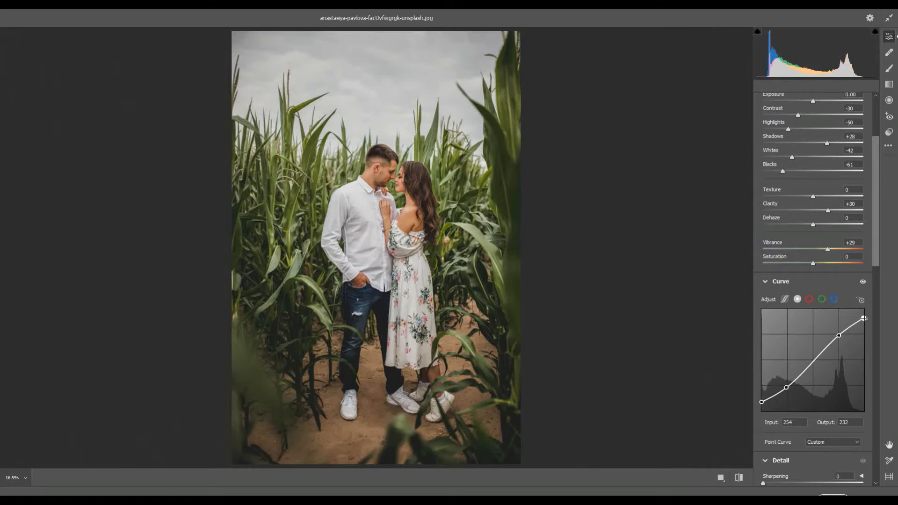
Set the hue of the yellows to -100 in the Color Mixer
scroll(846, 316, "down", 6)
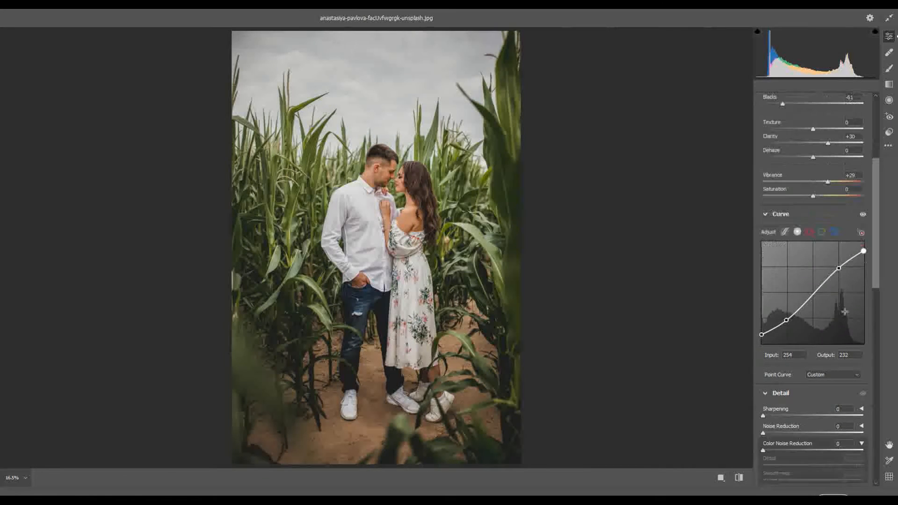
scroll(846, 316, "down", 8)
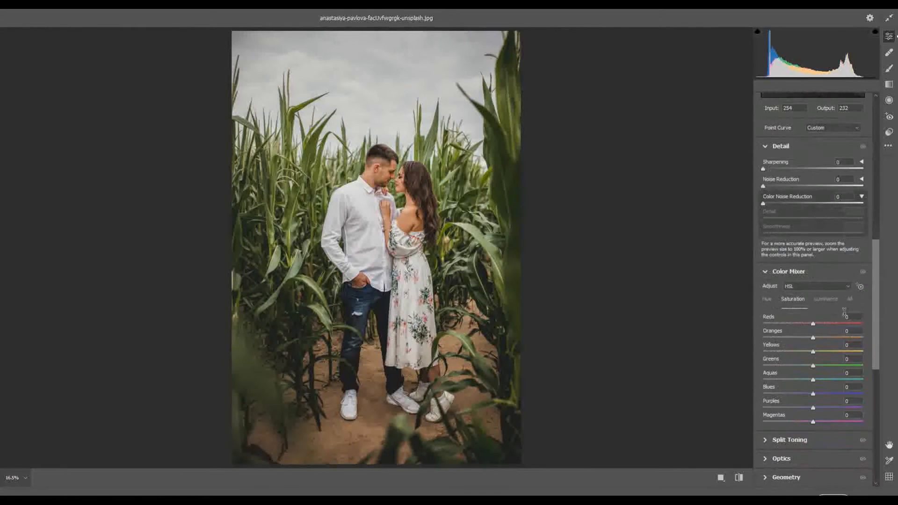
left_click(766, 299)
scroll(768, 303, "down", 1)
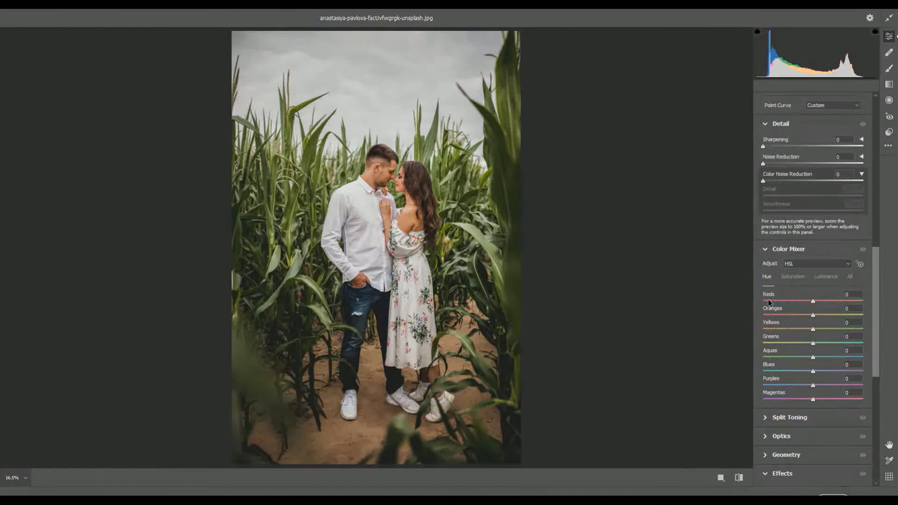
scroll(769, 302, "down", 1)
left_click_drag(813, 306, 747, 305)
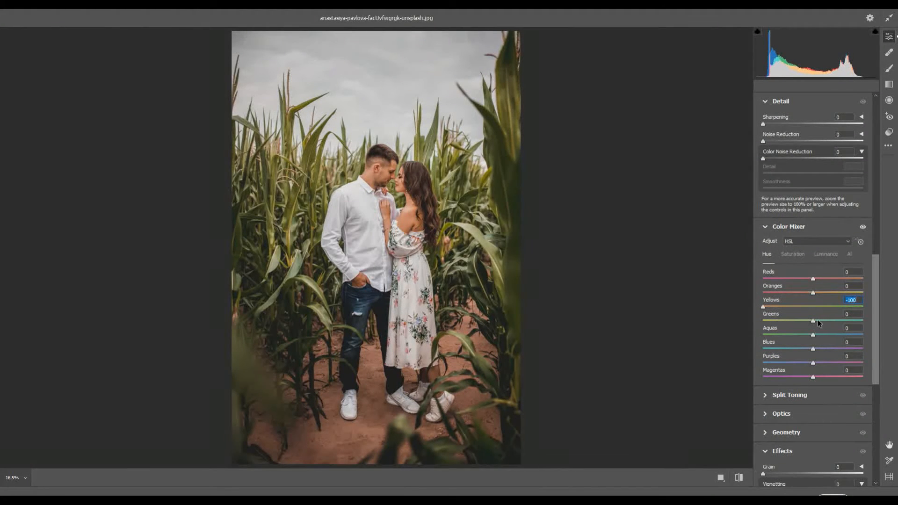
Lower the hue of the greens moderately and the hues of the aquas and blues slightly
left_click_drag(813, 321, 791, 320)
left_click(813, 335)
left_click_drag(813, 335, 808, 337)
left_click(813, 349)
left_click_drag(812, 348, 808, 349)
Set the Color Mixer saturation of the oranges to -11 and of the yellows to -51
left_click(800, 254)
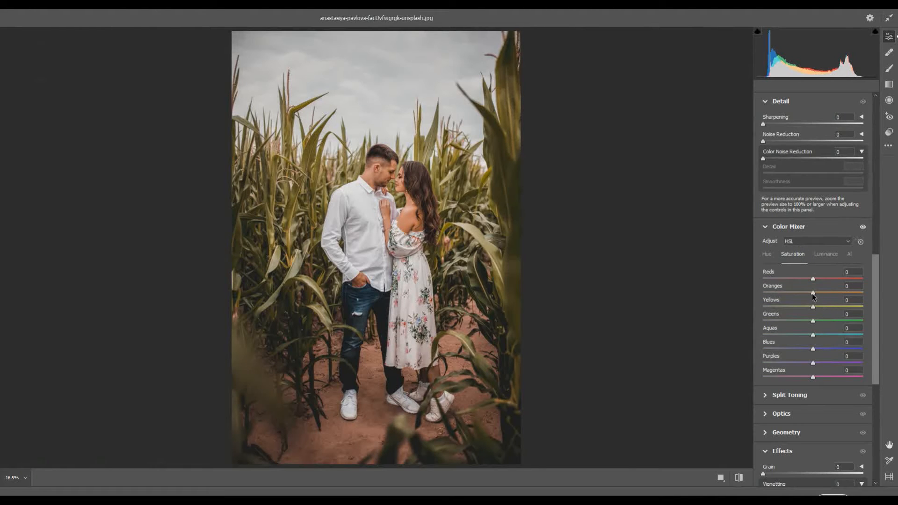
left_click_drag(812, 293, 807, 292)
left_click_drag(814, 307, 805, 308)
left_click_drag(788, 304, 785, 305)
left_click_drag(788, 306, 790, 306)
Set the saturation of the greens to -80, aquas to -53, blues to -51, and both purples and magentas to -50
left_click_drag(814, 321, 794, 321)
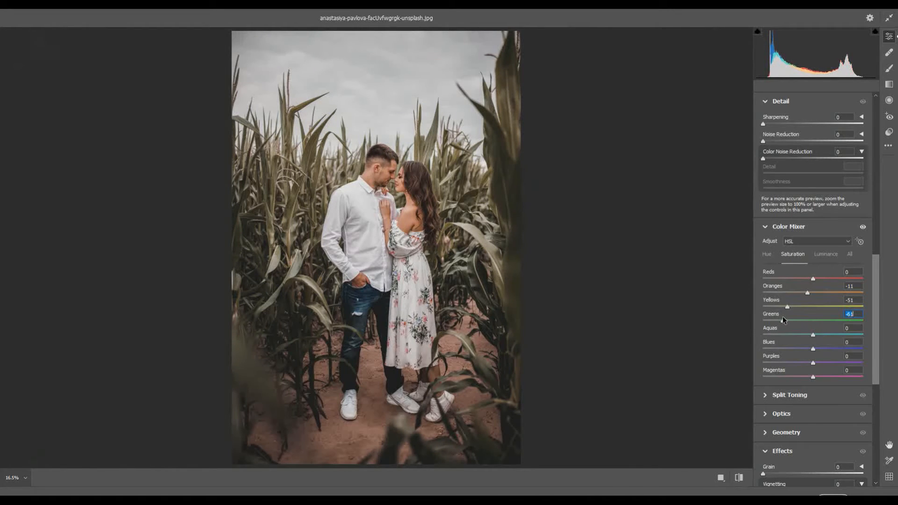
left_click_drag(781, 320, 774, 320)
left_click_drag(813, 335, 792, 334)
left_click_drag(812, 349, 791, 346)
left_click_drag(813, 362, 798, 374)
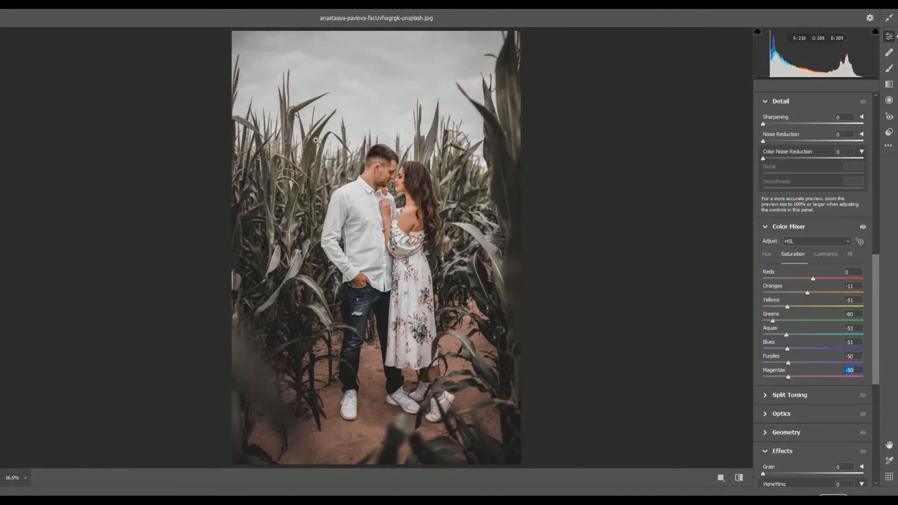
Set the Color Mixer luminance of the yellows to +30 and of the greens to -21
left_click(832, 254)
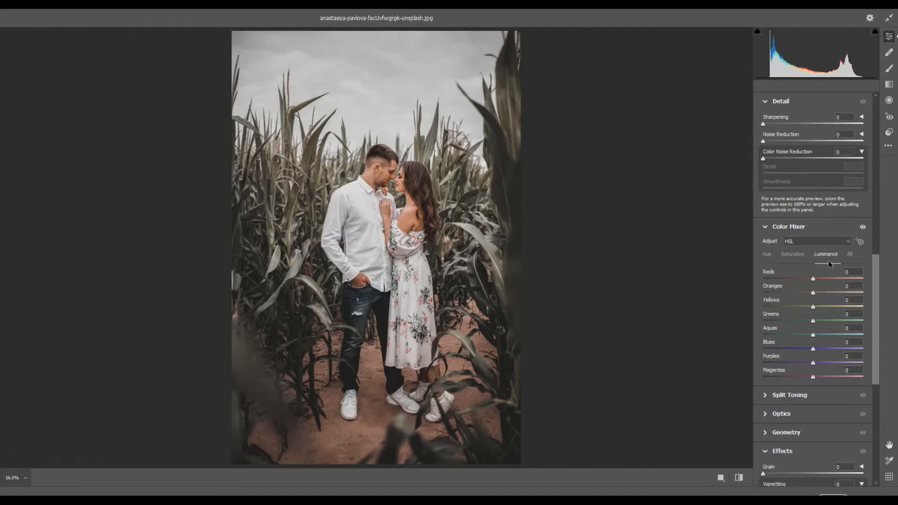
left_click_drag(812, 306, 826, 309)
left_click_drag(812, 321, 801, 321)
Split-tone the highlights with hue 210 and saturation 10
left_click(765, 395)
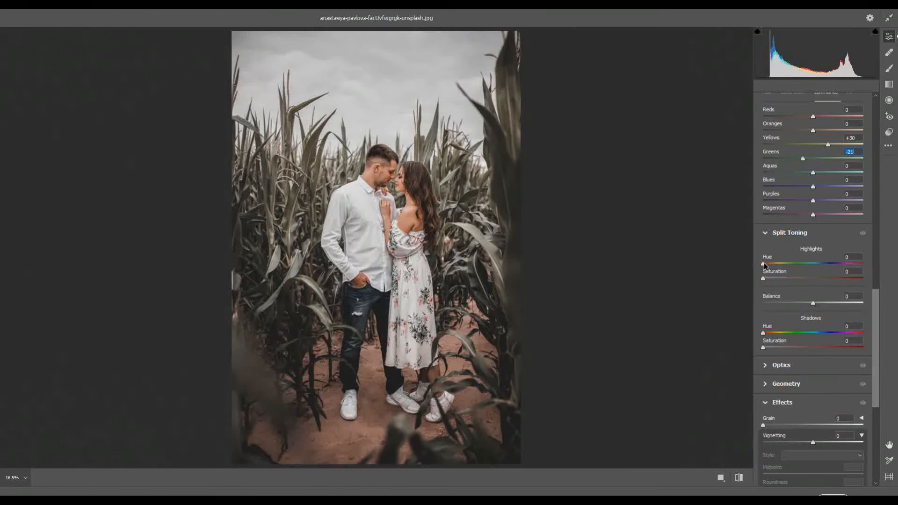
left_click_drag(763, 264, 817, 266)
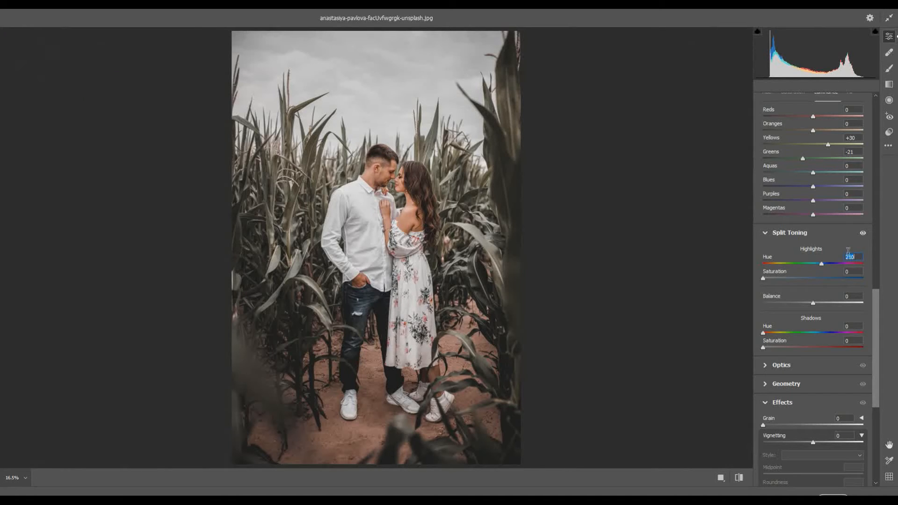
left_click(763, 277)
left_click_drag(765, 277, 771, 277)
left_click_drag(772, 277, 773, 278)
Split-tone the shadows with hue 91 and saturation 7
left_click_drag(763, 333, 790, 333)
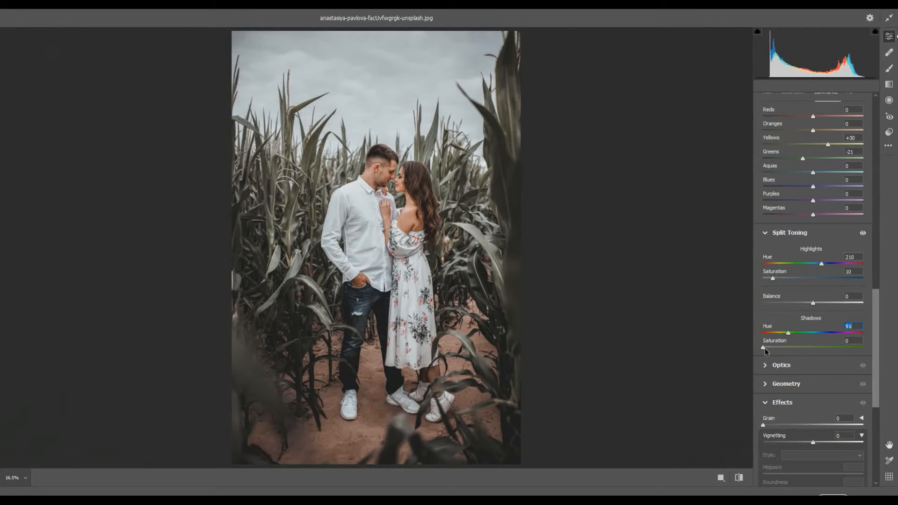
key("alt")
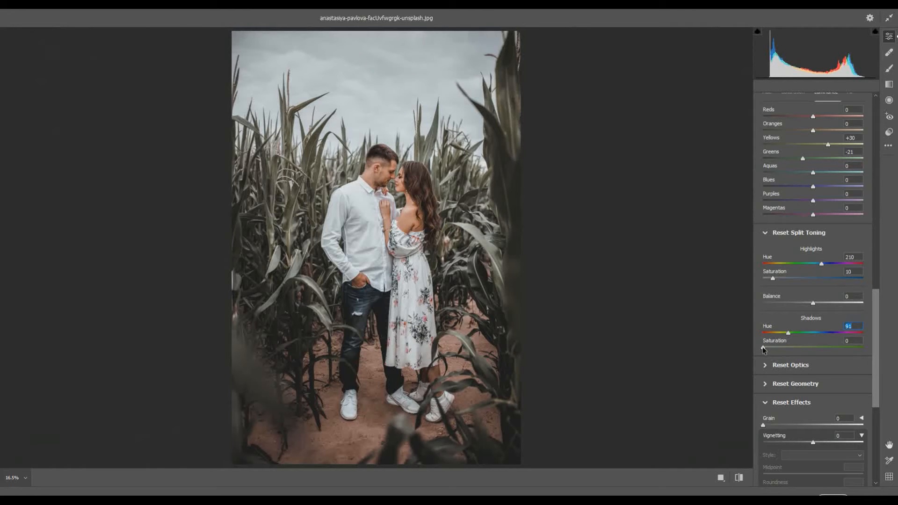
left_click_drag(762, 347, 773, 347)
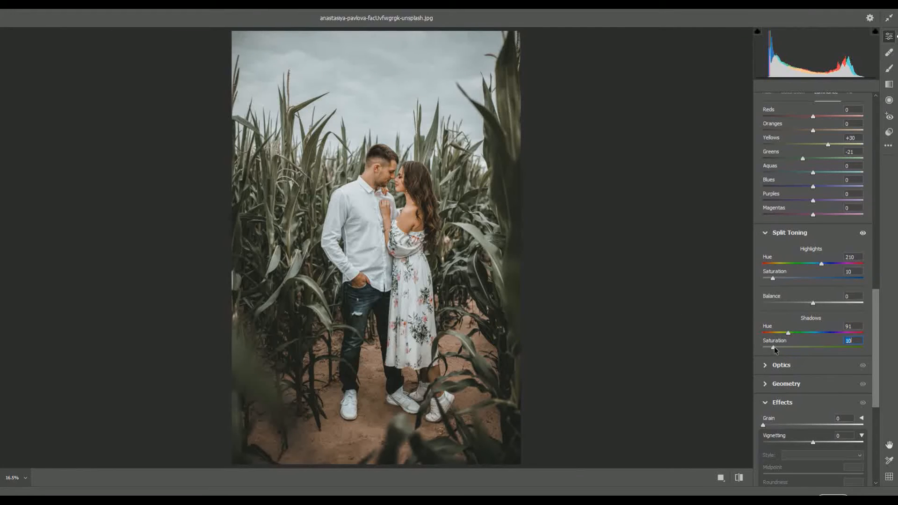
left_click_drag(774, 346, 770, 346)
Calibrate the primary hues to red +10, green +60 and blue -11
scroll(833, 318, "down", 5)
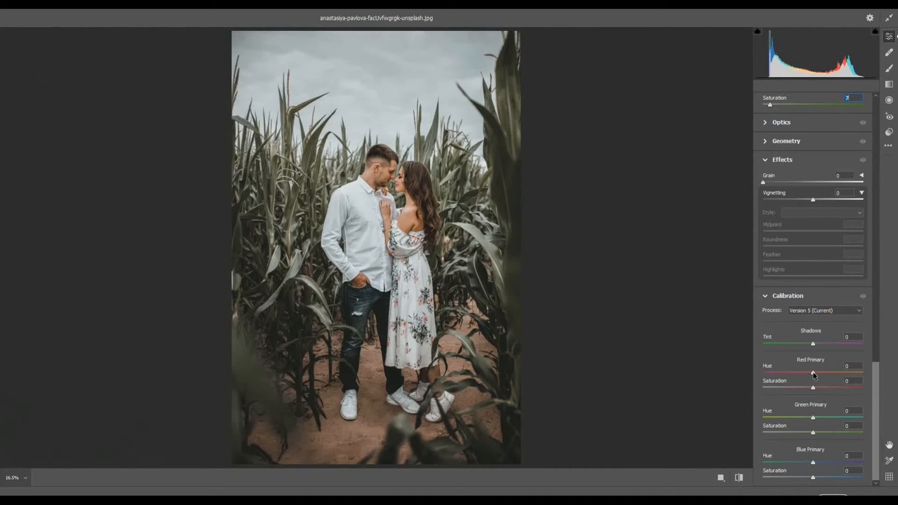
left_click_drag(812, 374, 818, 372)
left_click_drag(813, 417, 820, 418)
left_click_drag(813, 463, 807, 462)
Start saving the current Camera Raw settings to a file with the default subset
left_click(888, 147)
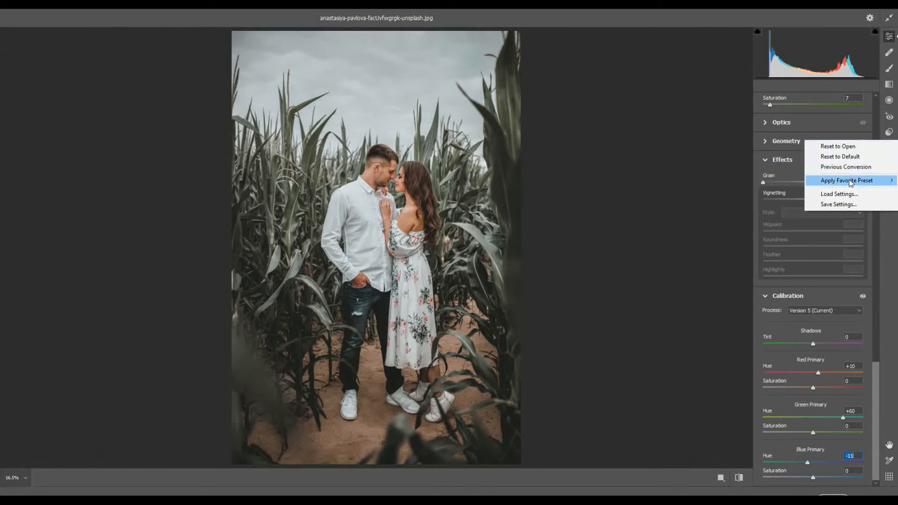
left_click(841, 204)
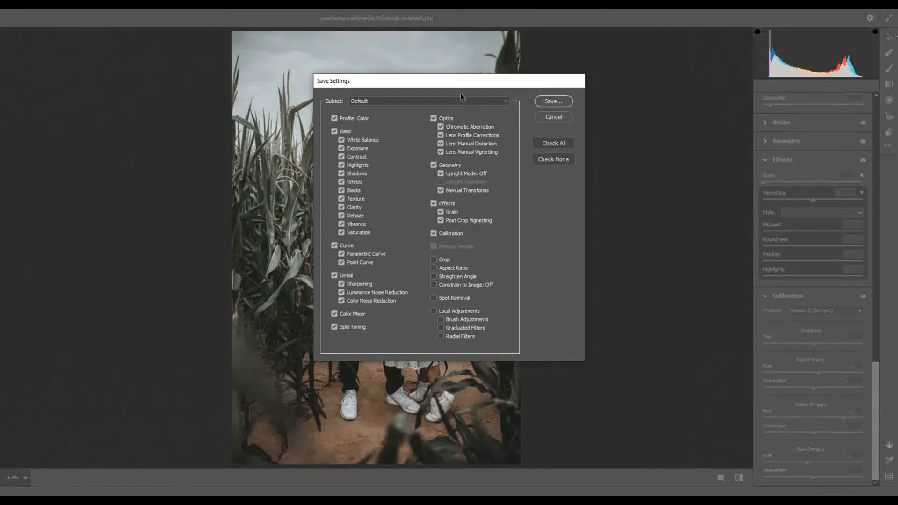
left_click_drag(457, 88, 632, 98)
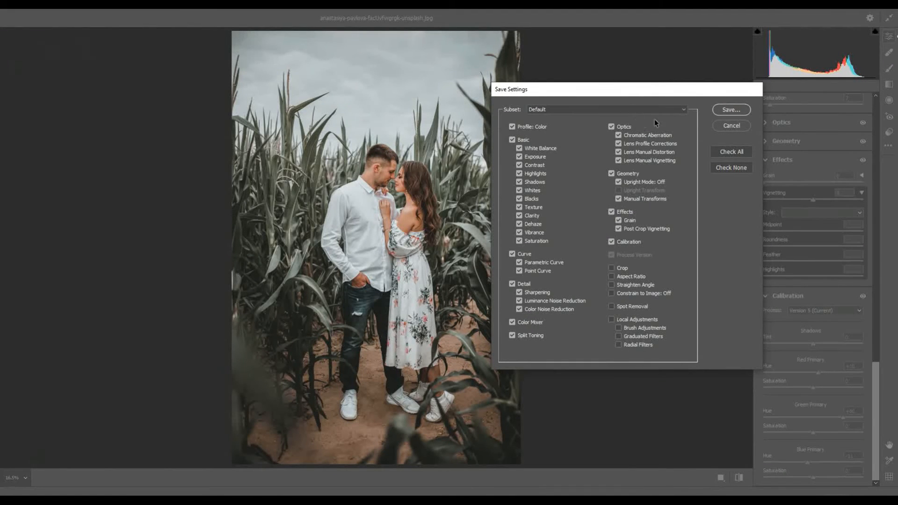
left_click(730, 110)
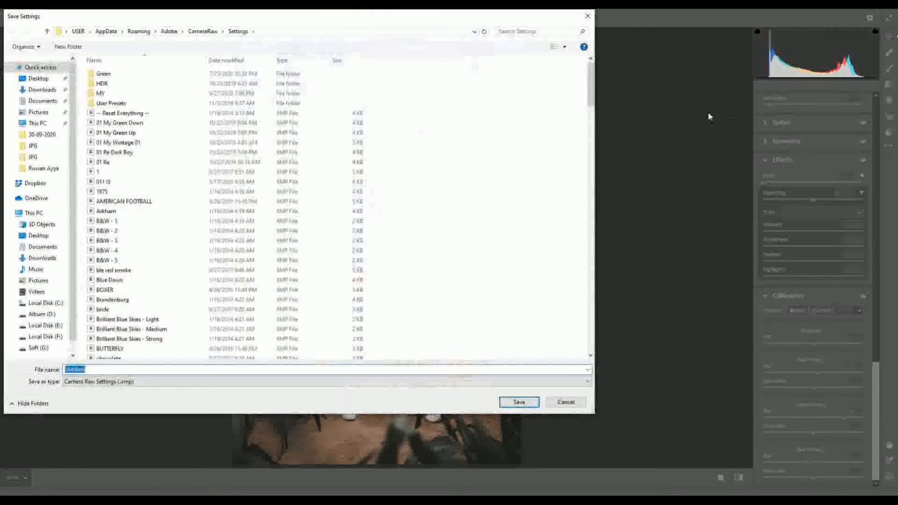
Save the settings in the MY folder as 01 Soft Green Orange Skin and apply the Camera Raw adjustments to the photo
left_click(123, 96)
double_click(123, 96)
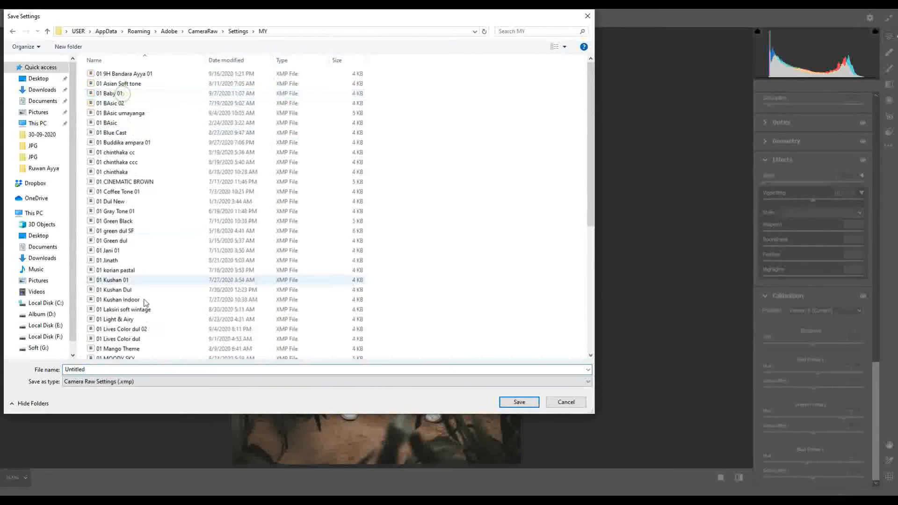
left_click(105, 371)
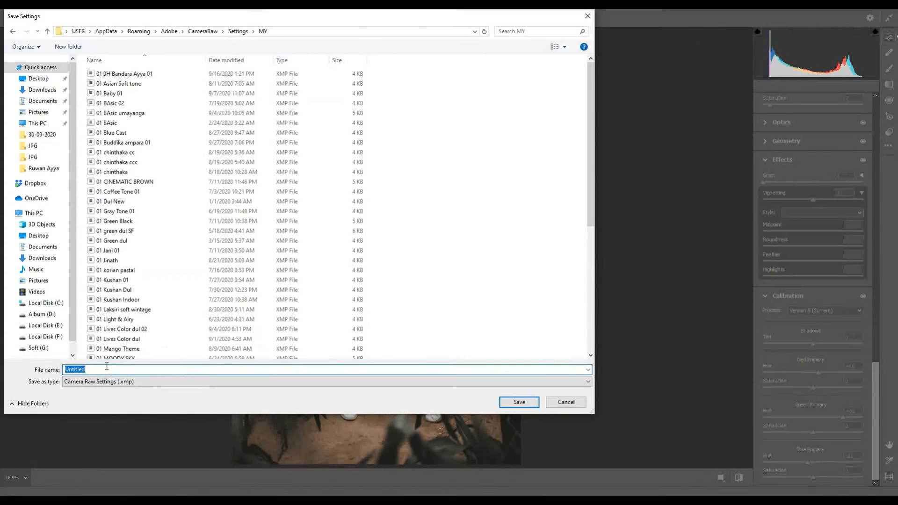
type("01")
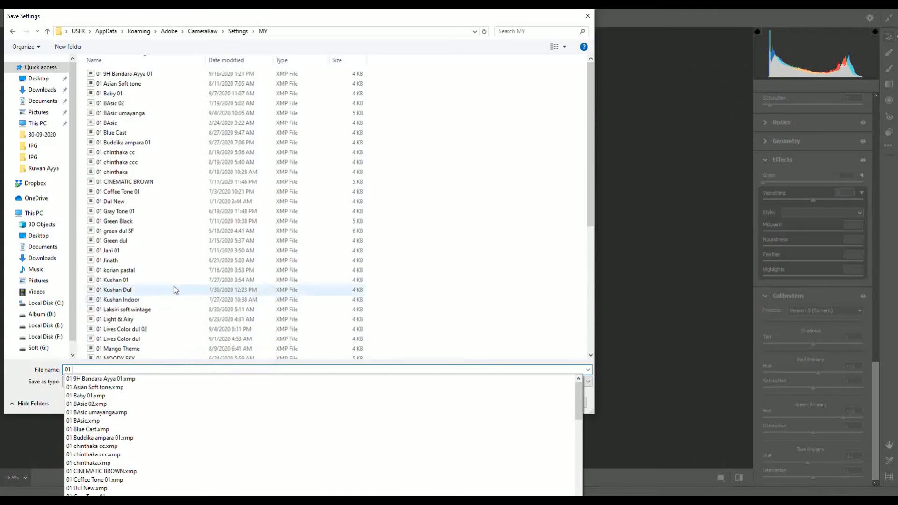
type(" Soft")
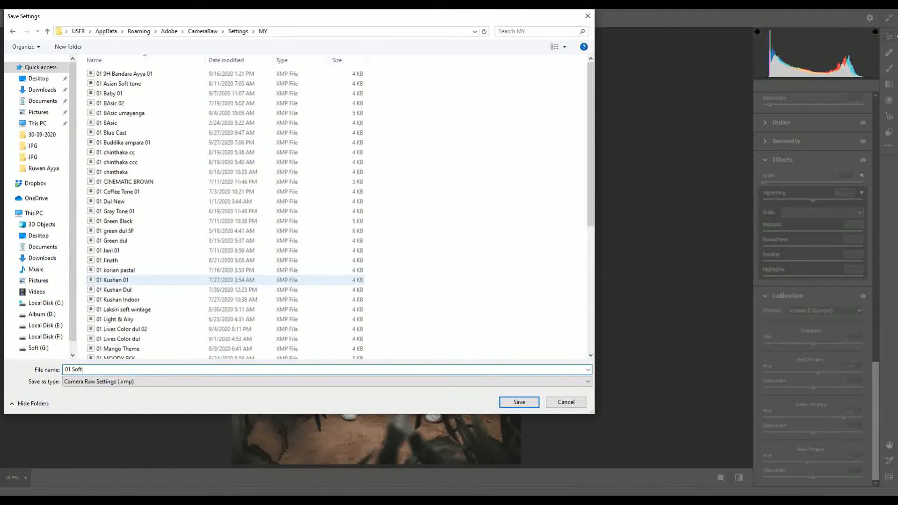
type(" Green Orange Skin")
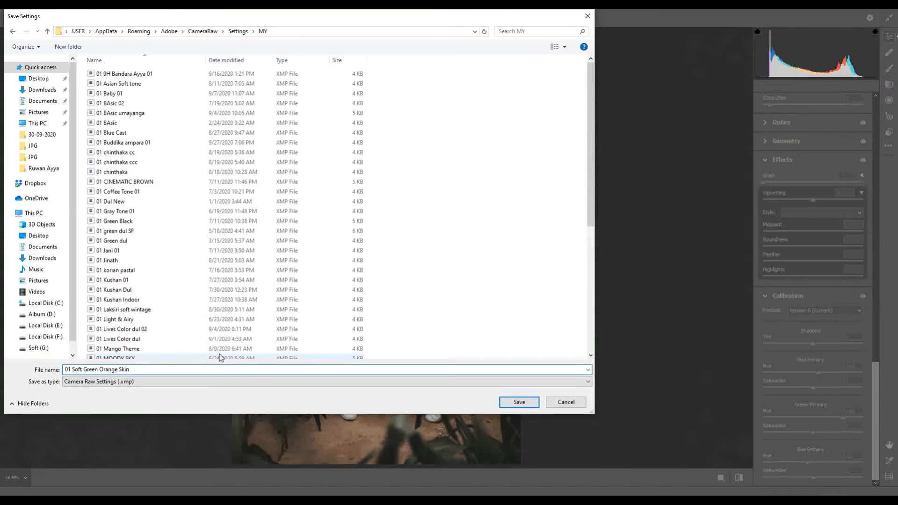
left_click(519, 402)
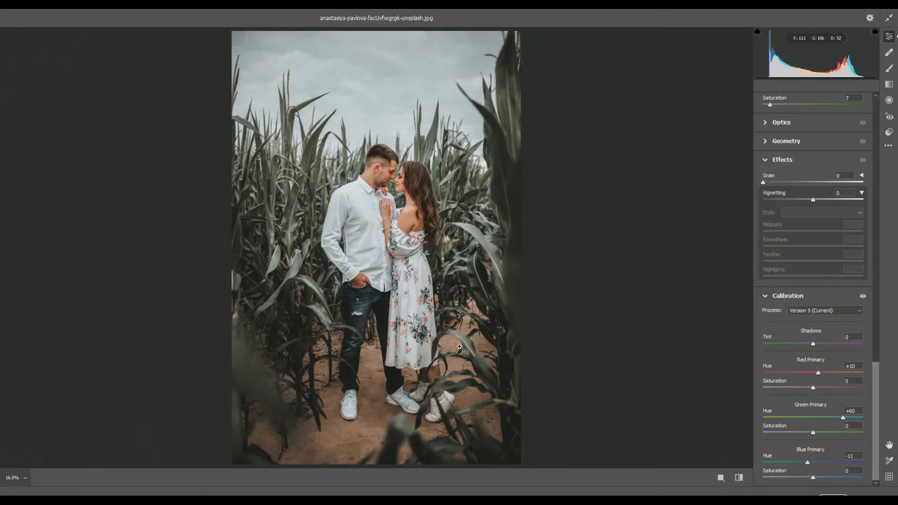
left_click(833, 495)
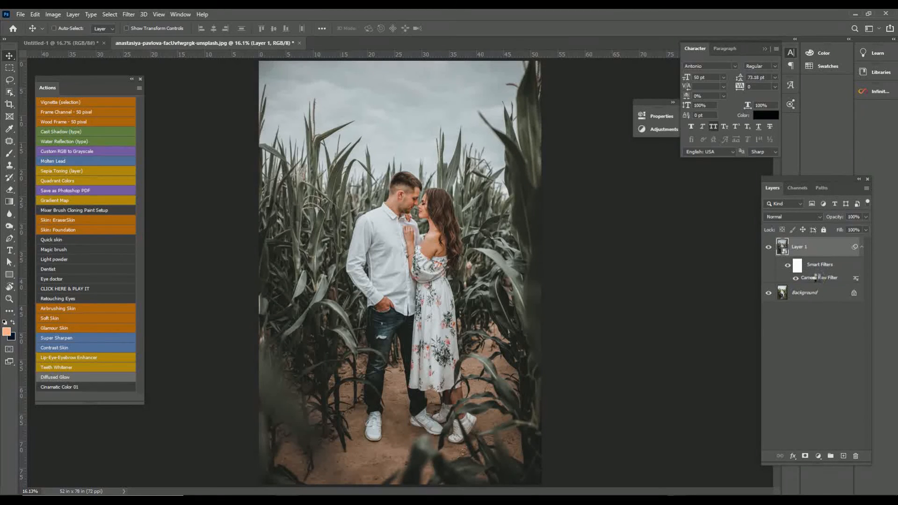
Reopen the Camera Raw Filter on Layer 1 and review its Basic, Detail, Color Mixer, Split Toning and Calibration settings
double_click(816, 278)
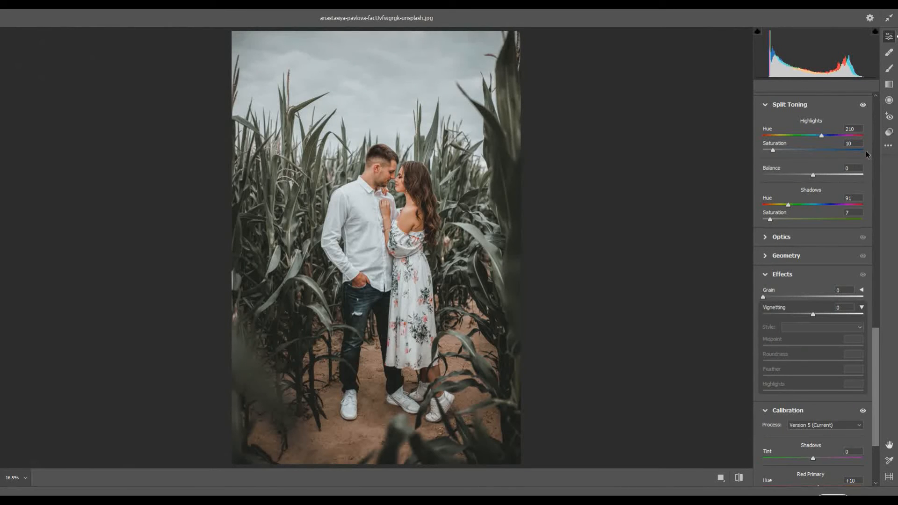
scroll(811, 212, "up", 7)
scroll(809, 208, "up", 15)
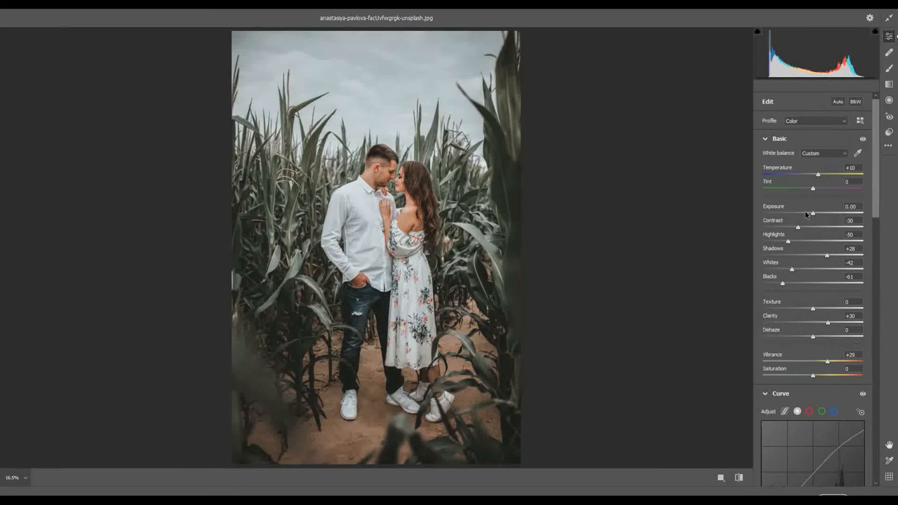
scroll(804, 213, "down", 10)
scroll(794, 215, "down", 12)
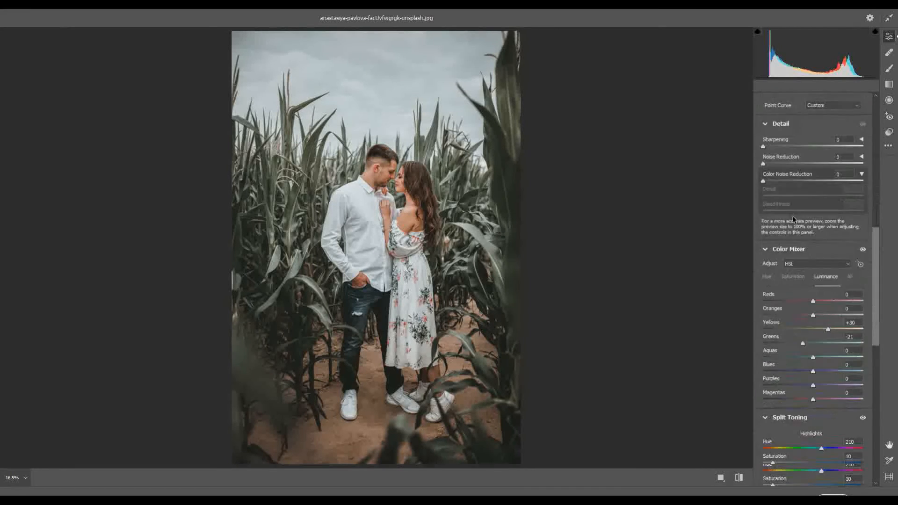
scroll(790, 220, "down", 3)
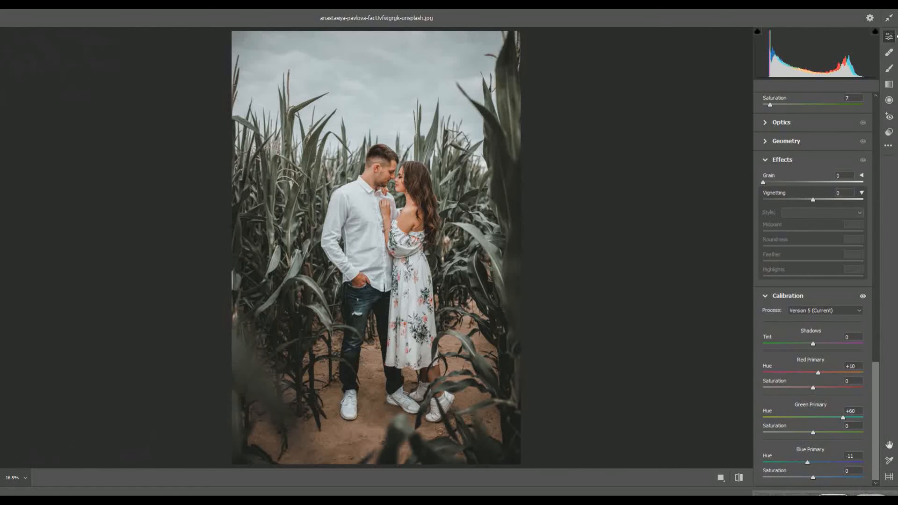
left_click(833, 495)
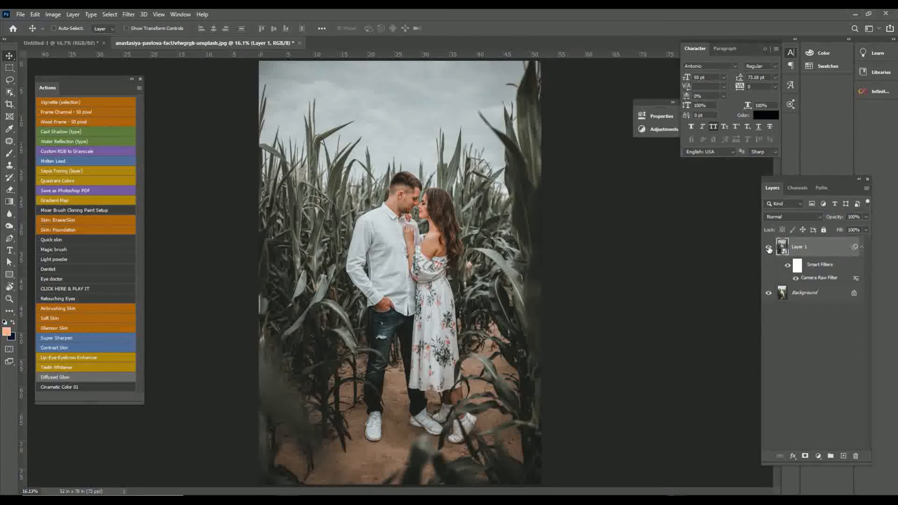
Toggle the visibility of Layer 1 off and on twice to compare the graded photo with the original
left_click(768, 249)
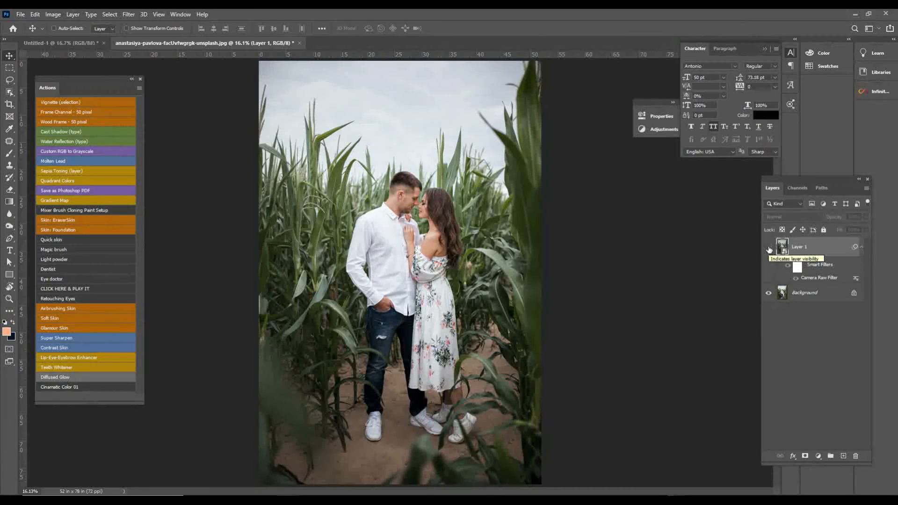
left_click(769, 249)
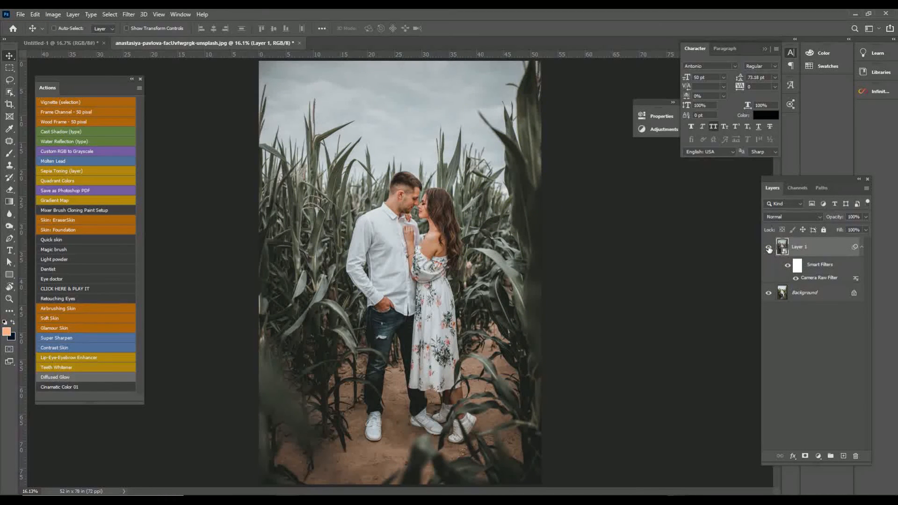
left_click(769, 249)
left_click(769, 249)
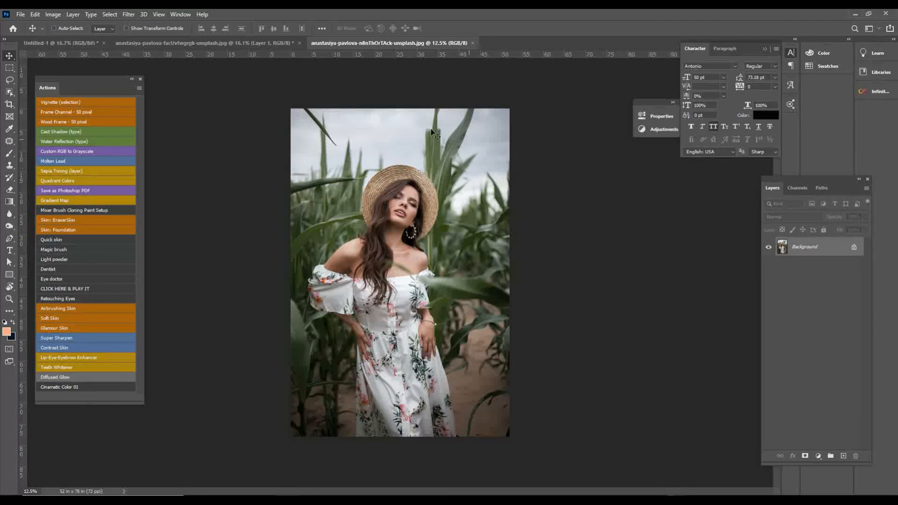
Open the photo of the woman in the straw hat in the Camera Raw Filter
left_click(129, 14)
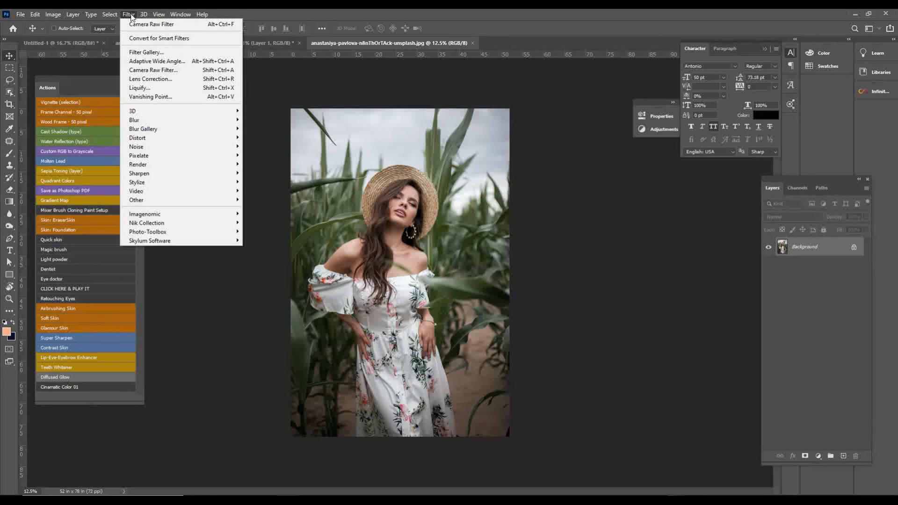
left_click(157, 71)
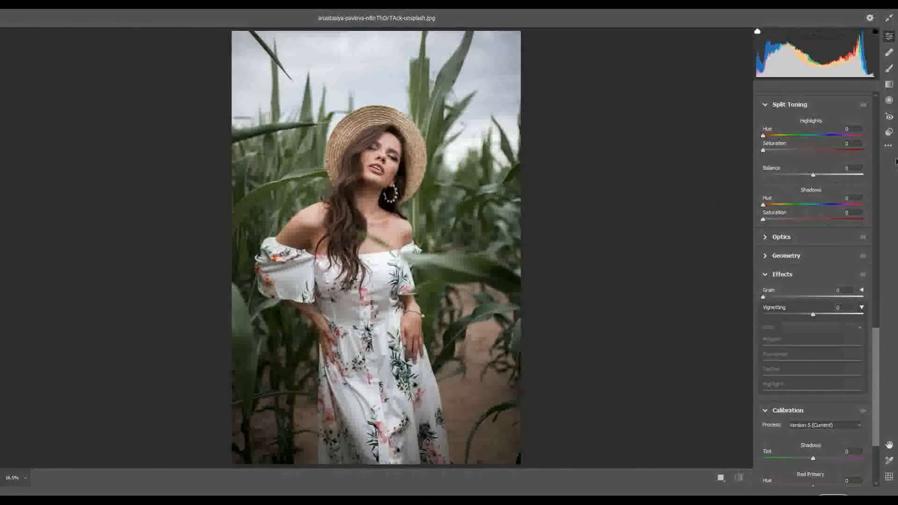
left_click(888, 146)
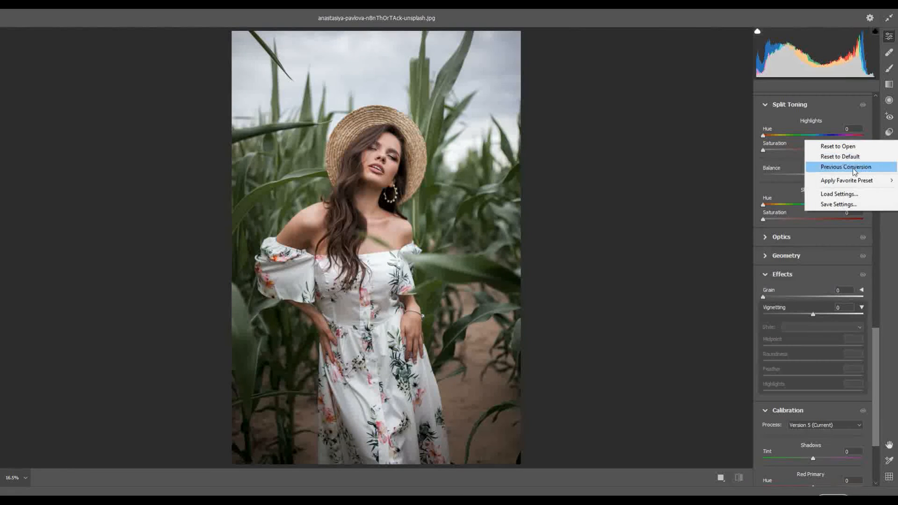
left_click(680, 133)
left_click(711, 157)
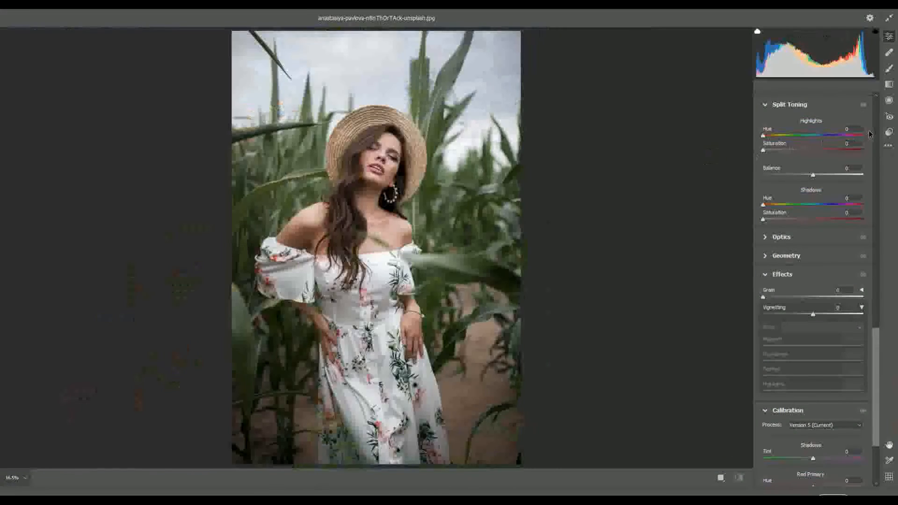
Add the preset 01 Soft Green Orange Skin to the favorites and apply it to the photo
left_click(888, 132)
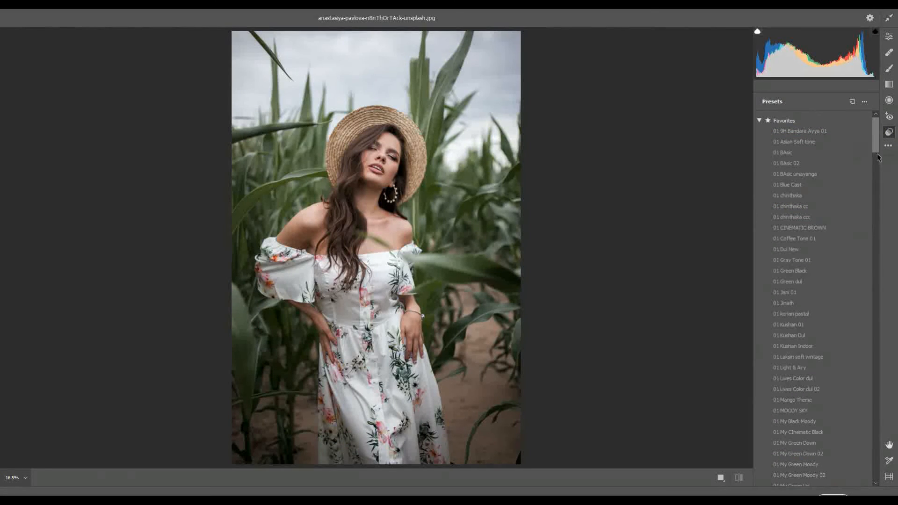
left_click_drag(876, 152, 885, 285)
left_click(759, 250)
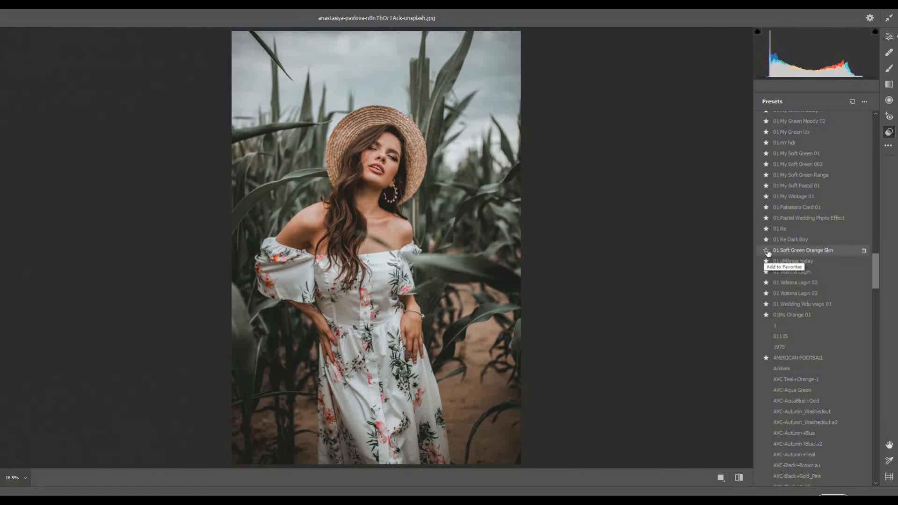
scroll(768, 253, "up", 1)
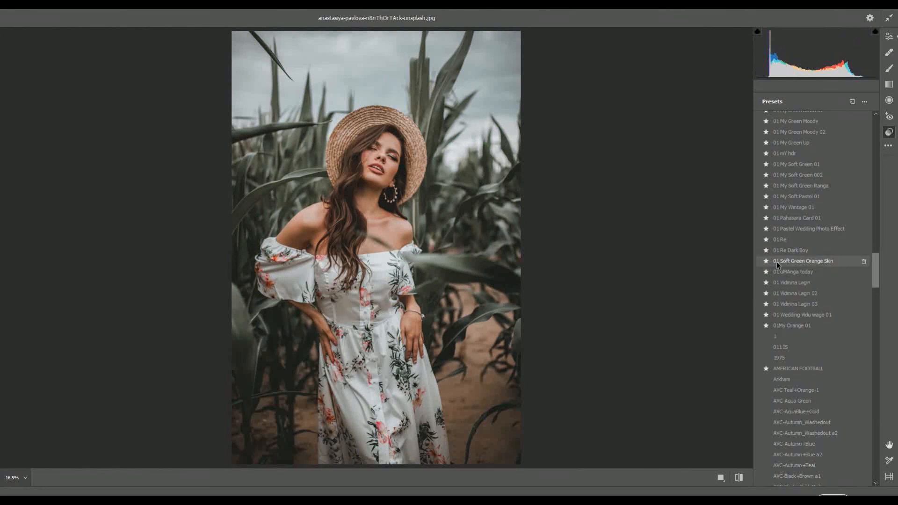
left_click(780, 260)
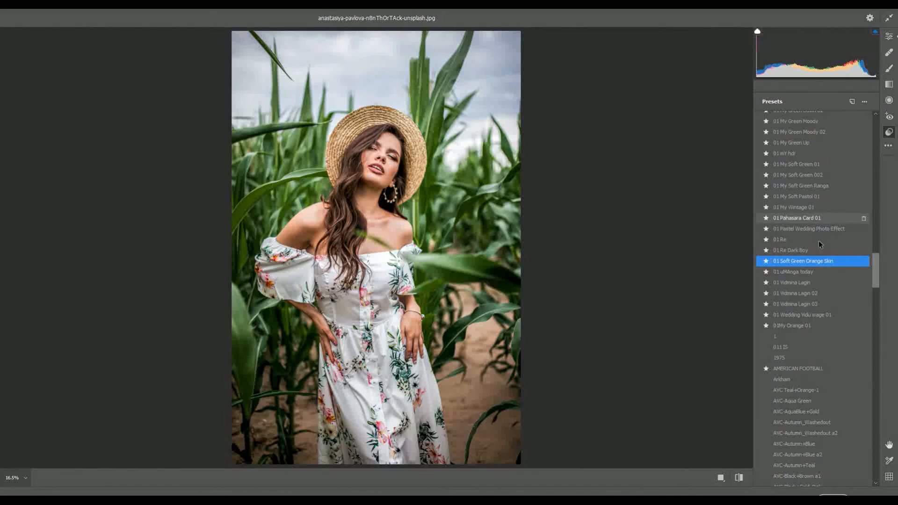
Raise the luminance of the oranges to +27 in the Color Mixer to brighten the skin
left_click(889, 36)
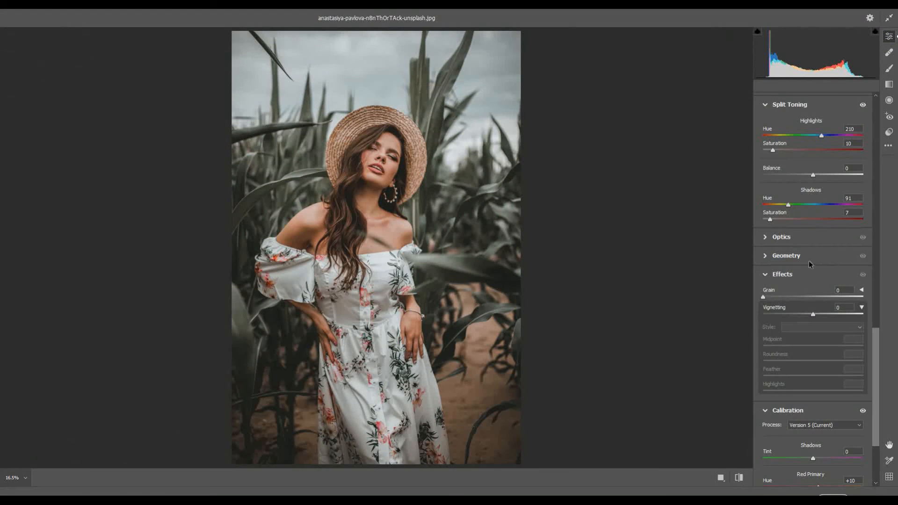
scroll(805, 259, "up", 1)
scroll(804, 260, "up", 4)
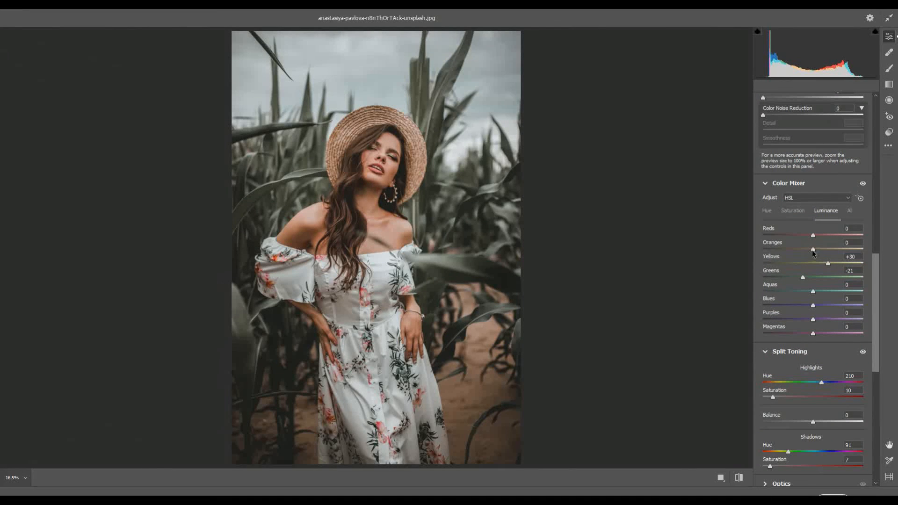
left_click_drag(812, 248, 830, 247)
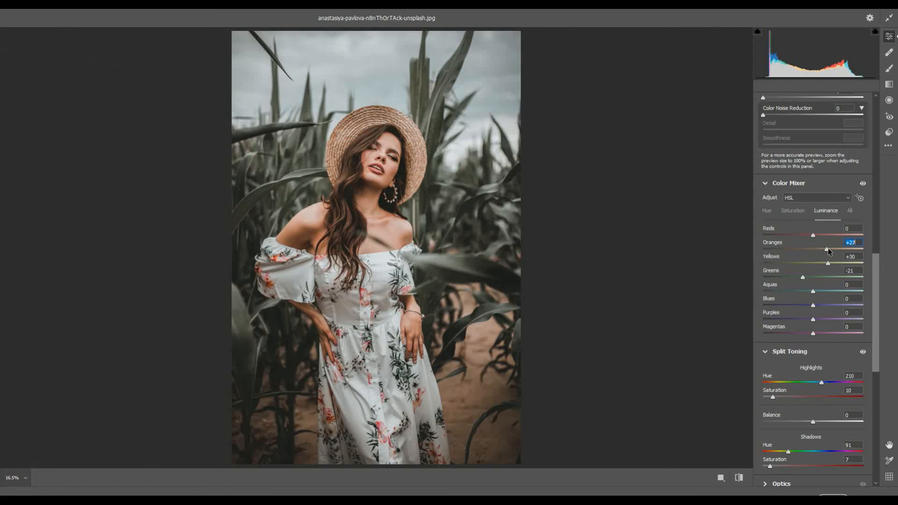
Lower the saturation of the oranges slightly further and apply the Camera Raw adjustments to the photo
left_click(793, 214)
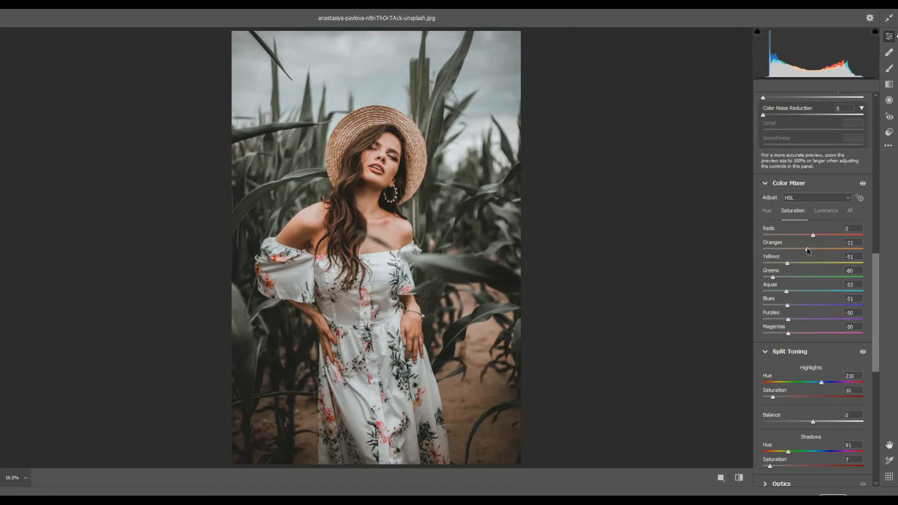
left_click_drag(807, 248, 801, 247)
left_click(828, 494)
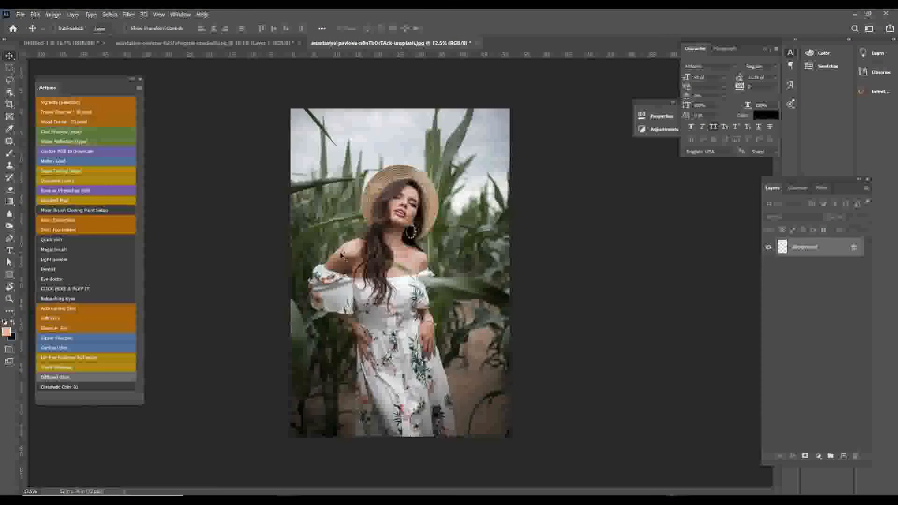